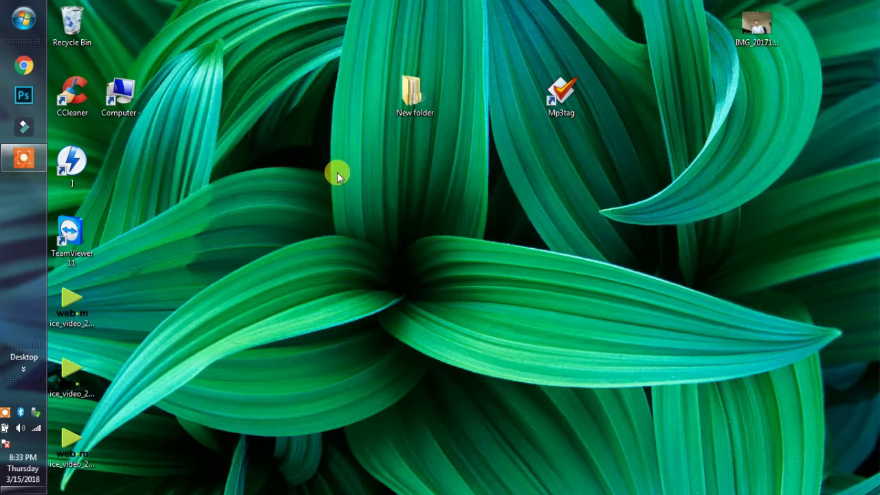
# Open New folder, maximize its window, close it, then reopen New folder.
pyautogui.doubleClick(418, 94)
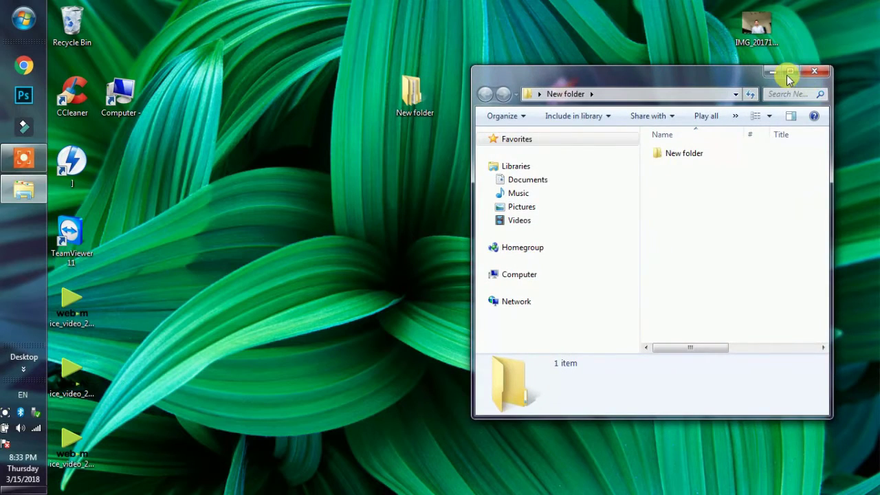
pyautogui.click(786, 74)
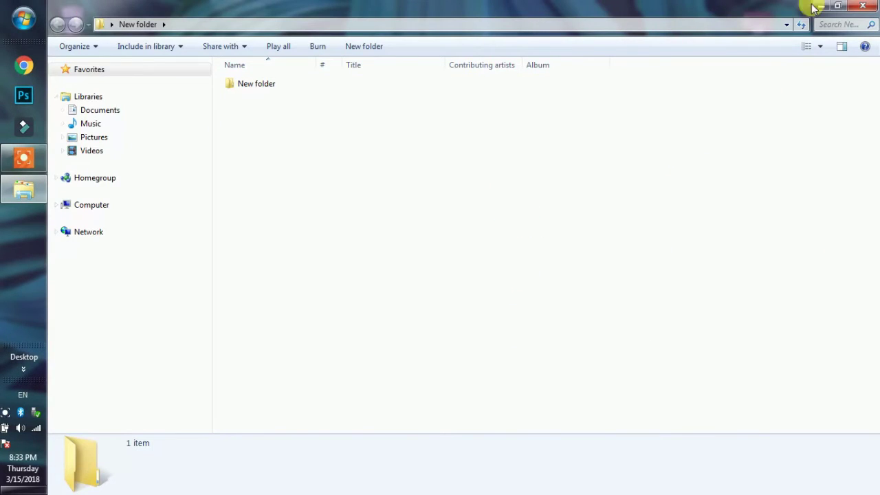
pyautogui.click(864, 6)
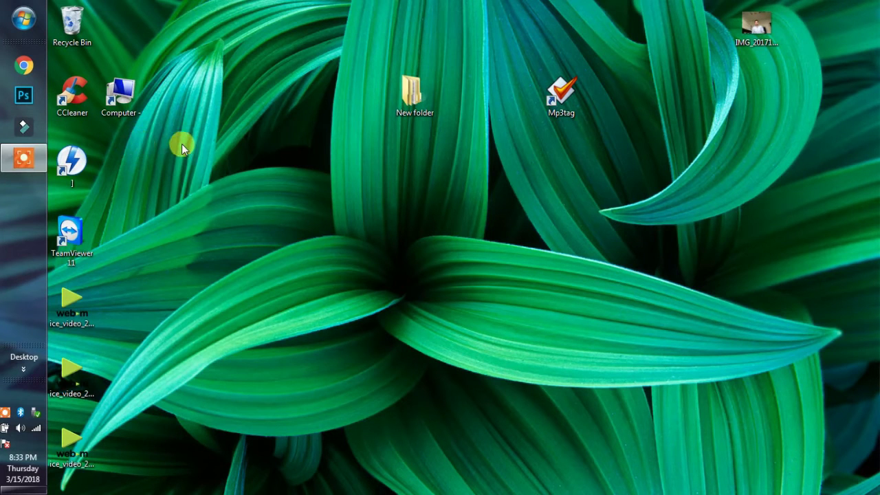
pyautogui.doubleClick(412, 93)
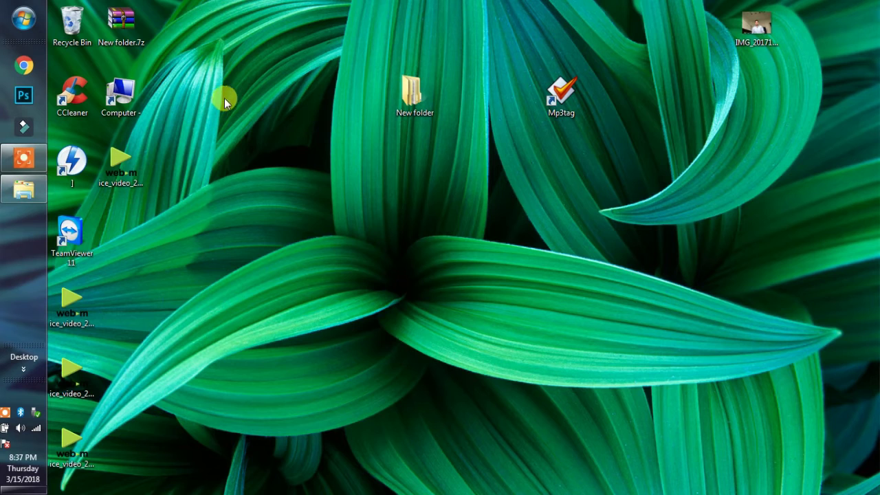
# Move New folder.7z beside the desktop centre and bring up its 7-Zip context submenu.
pyautogui.moveTo(131, 18); pyautogui.dragTo(332, 162)
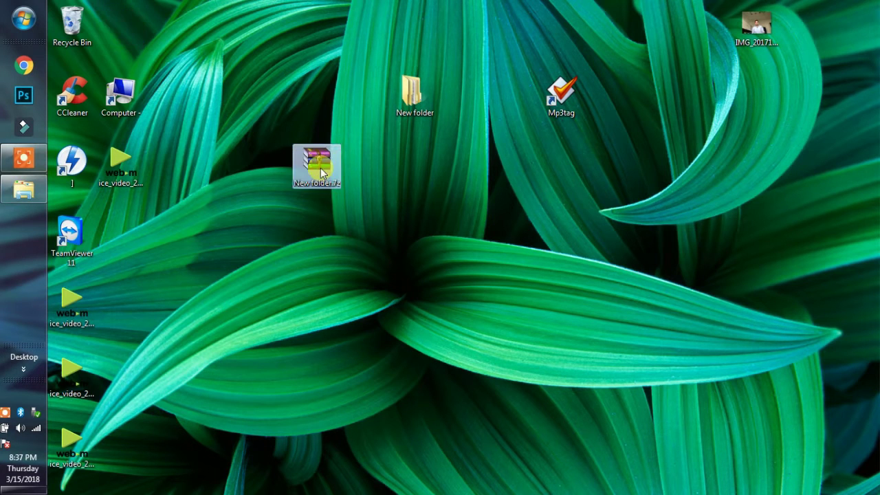
pyautogui.rightClick(310, 163)
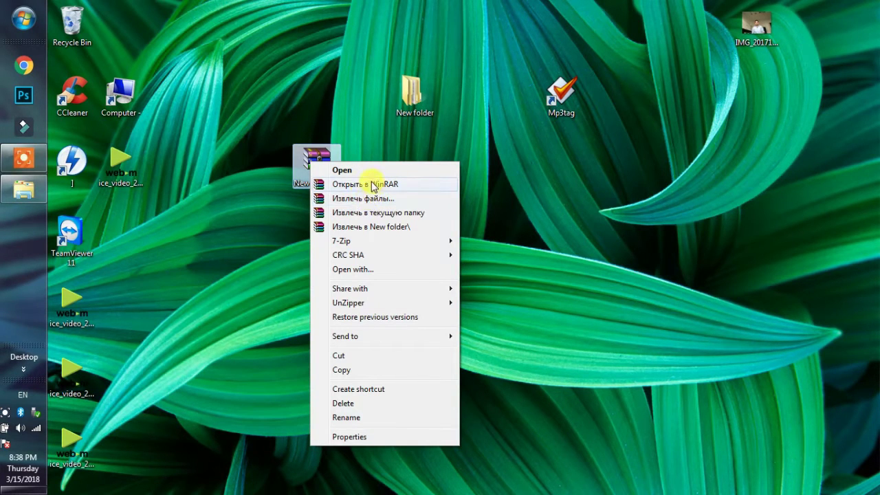
pyautogui.moveTo(352, 239)
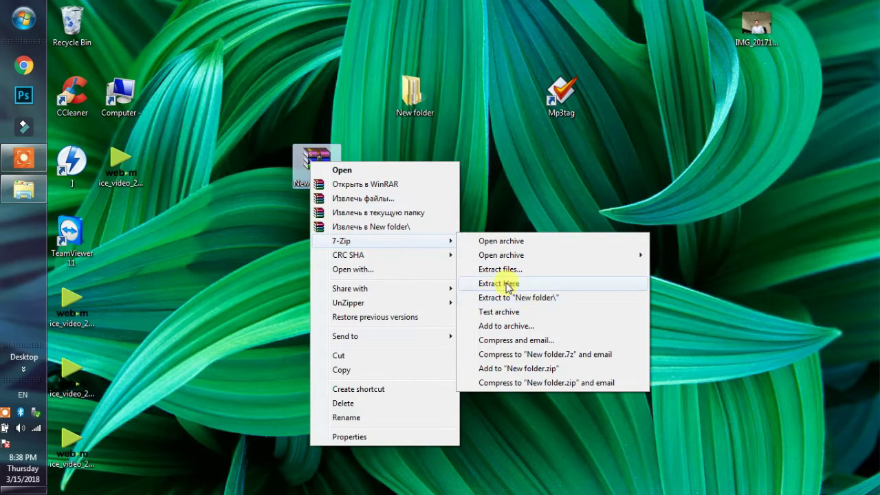
# Extract New folder.7z to the desktop with 7-Zip, entering the archive password when prompted.
pyautogui.click(504, 269)
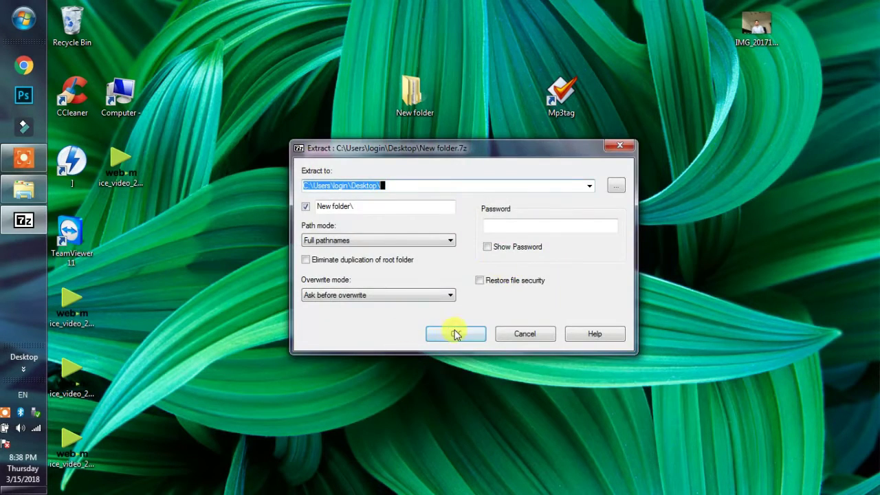
pyautogui.click(455, 334)
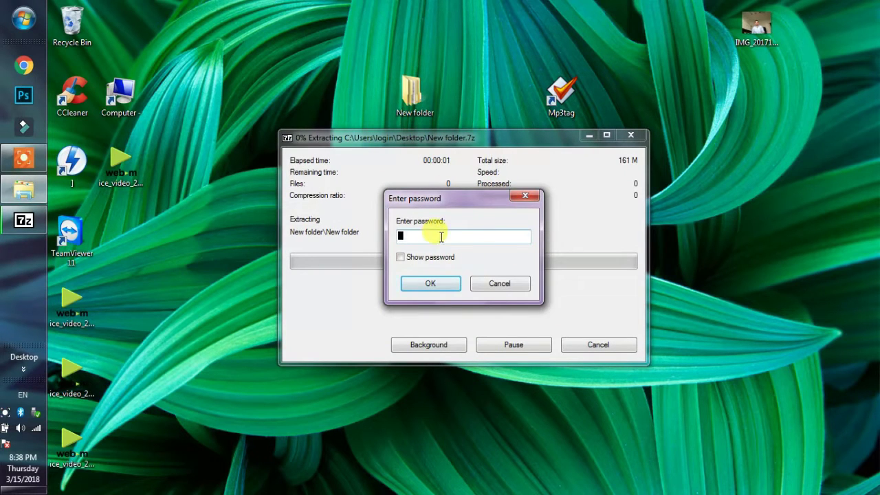
pyautogui.click(420, 236)
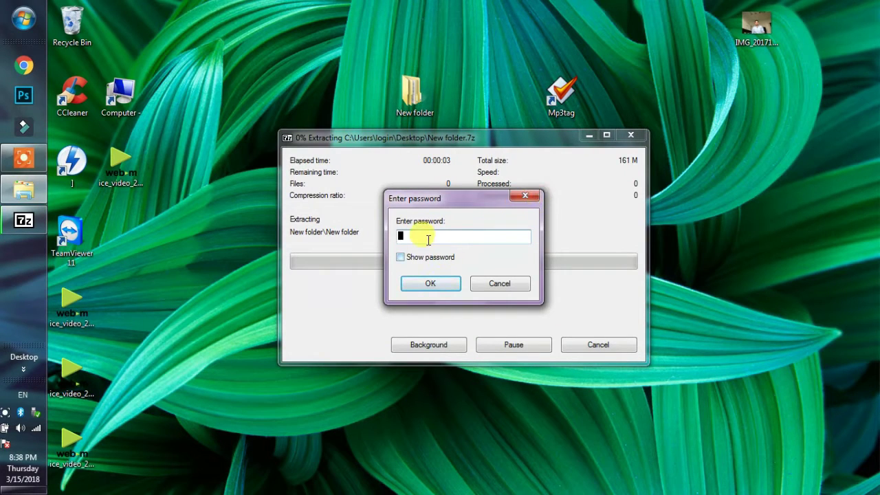
pyautogui.write('123')
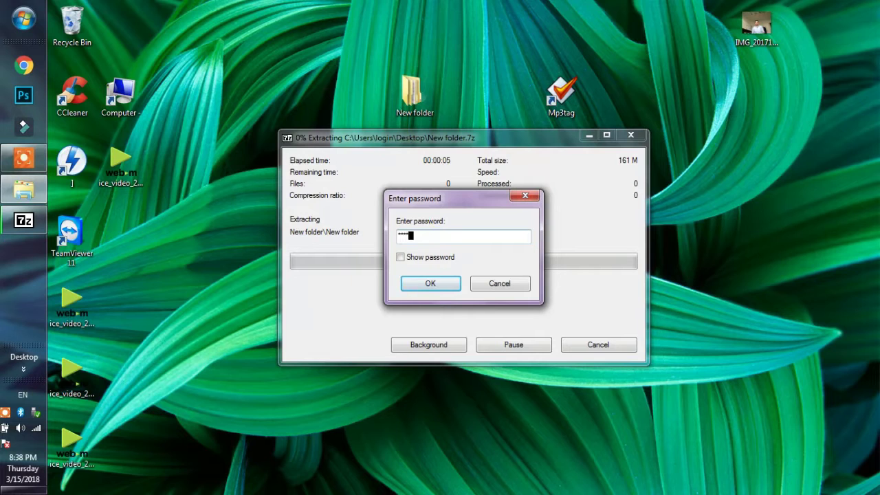
pyautogui.click(432, 285)
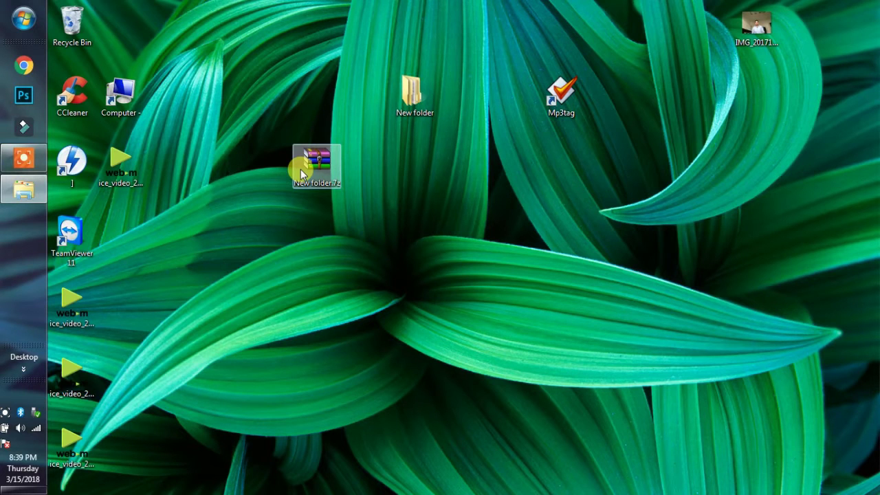
pyautogui.rightClick(348, 97)
pyautogui.click(364, 133)
pyautogui.rightClick(325, 66)
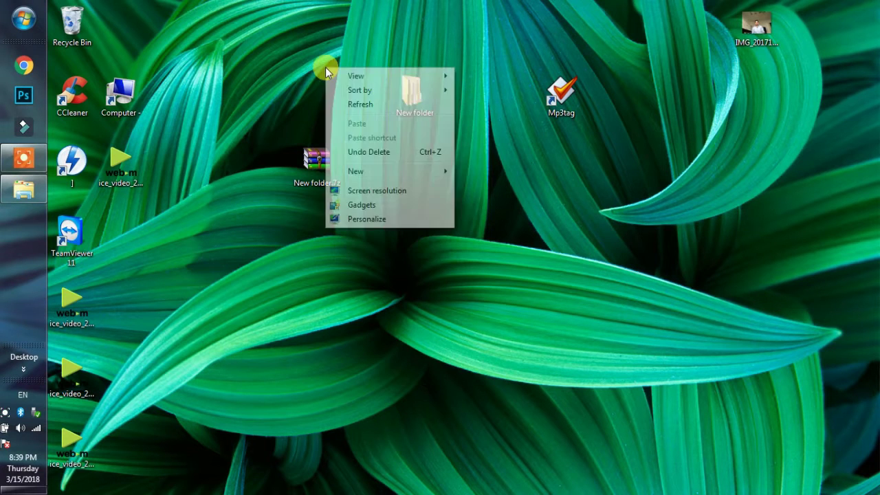
pyautogui.click(350, 104)
pyautogui.rightClick(351, 83)
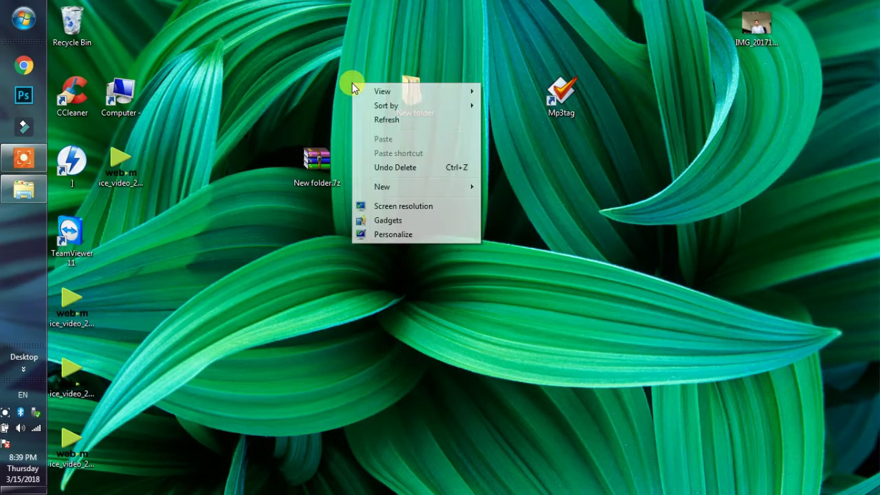
pyautogui.click(366, 116)
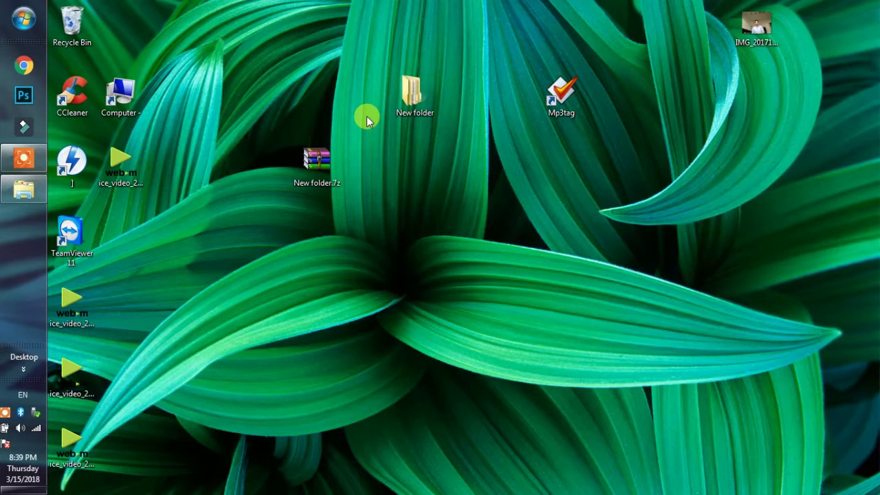
pyautogui.doubleClick(414, 96)
pyautogui.doubleClick(667, 151)
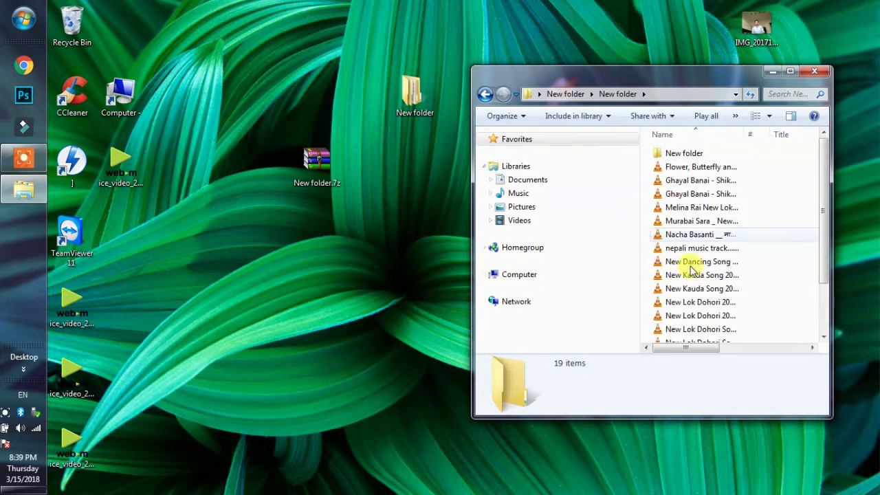
pyautogui.click(818, 72)
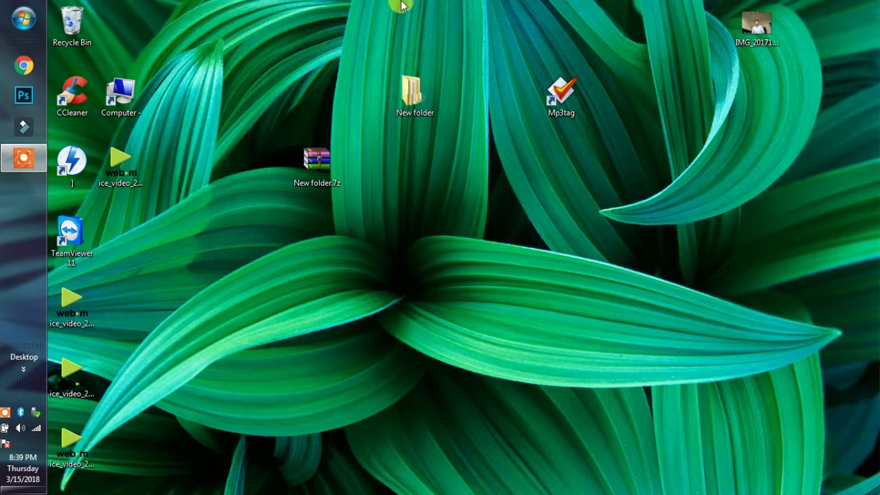
# Refresh the desktop, place New folder.7z next to New folder, and select New folder.
pyautogui.rightClick(407, 106)
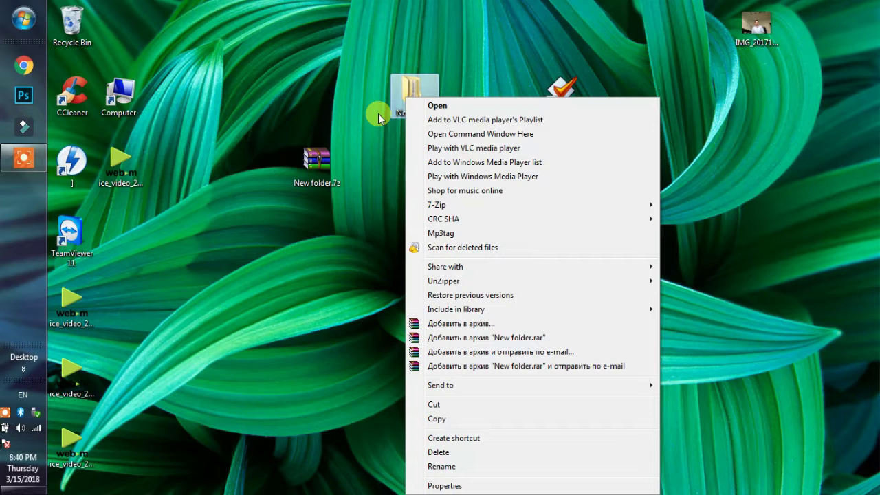
pyautogui.click(423, 53)
pyautogui.rightClick(427, 52)
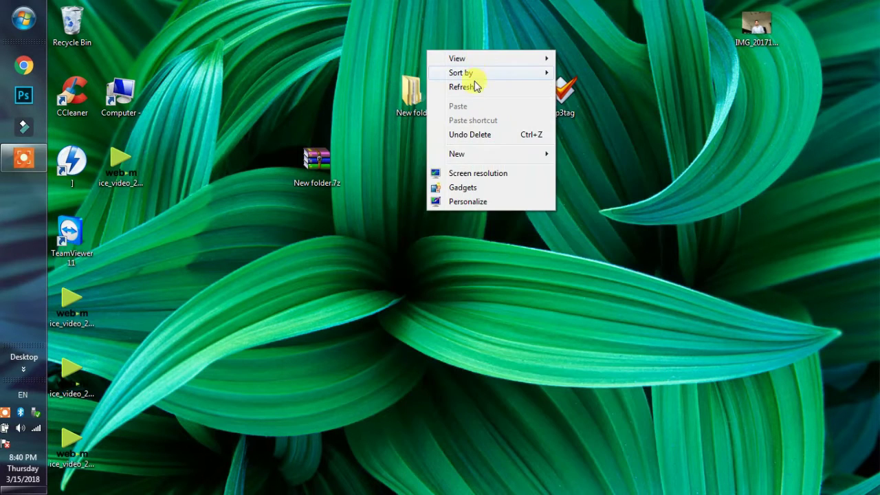
pyautogui.click(462, 87)
pyautogui.moveTo(296, 177); pyautogui.dragTo(375, 100)
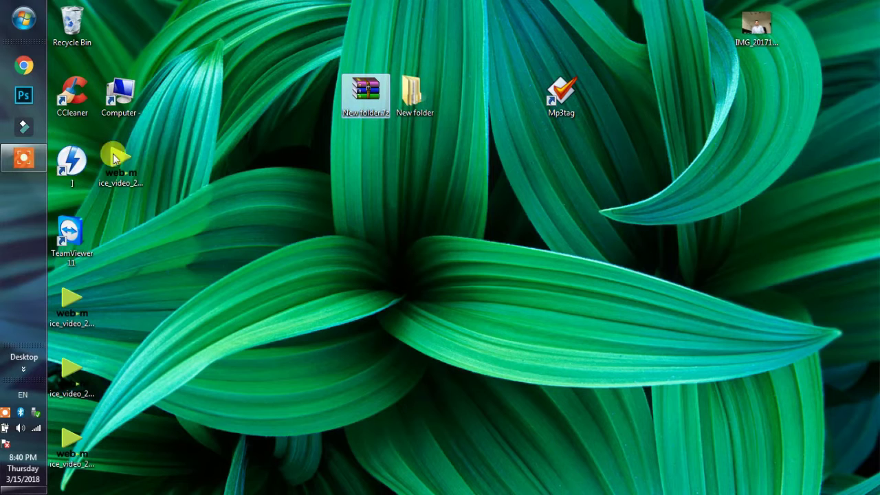
pyautogui.click(408, 98)
# Open New folder, delete New folder.7z to the Recycle Bin, and bring up New folder's context menu.
pyautogui.doubleClick(408, 97)
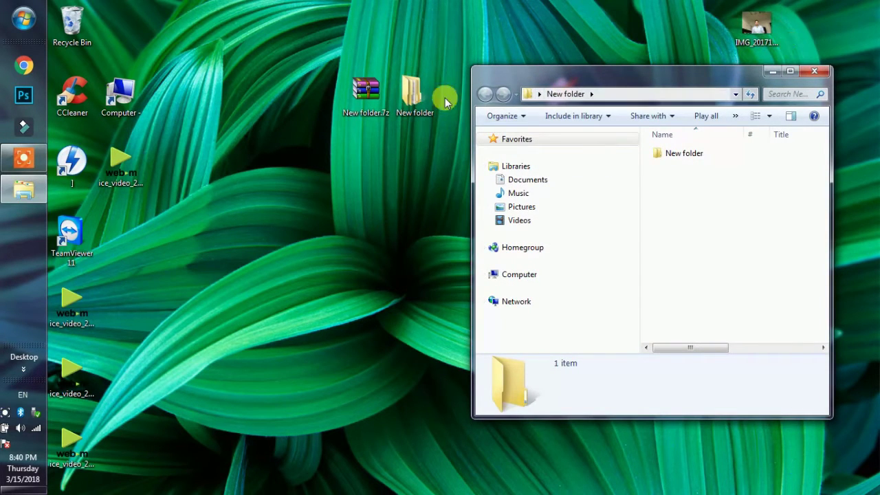
pyautogui.rightClick(377, 92)
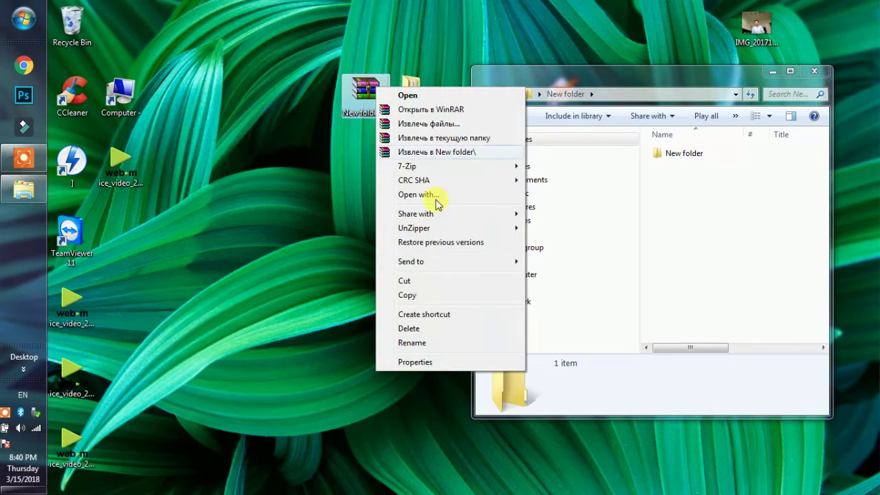
pyautogui.click(417, 331)
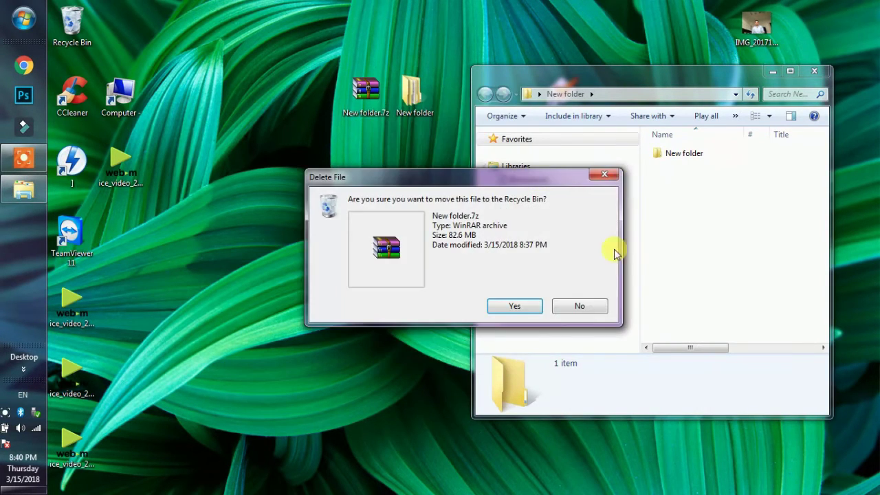
pyautogui.click(515, 308)
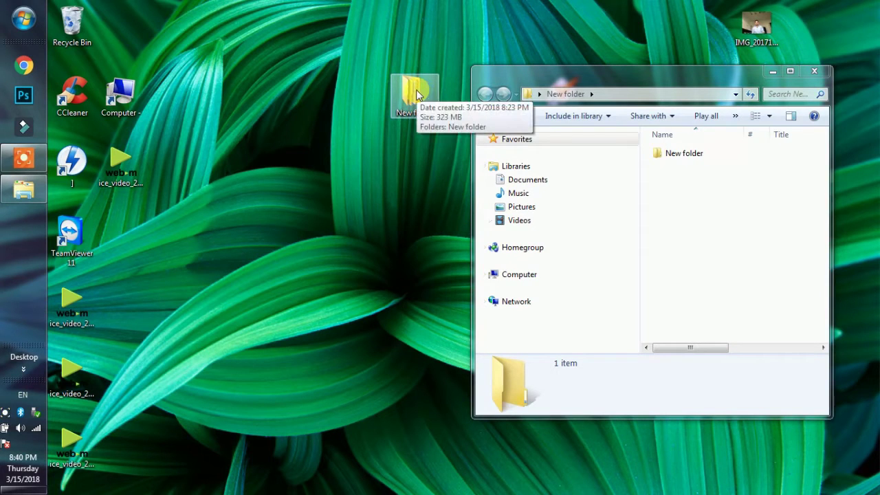
pyautogui.rightClick(417, 93)
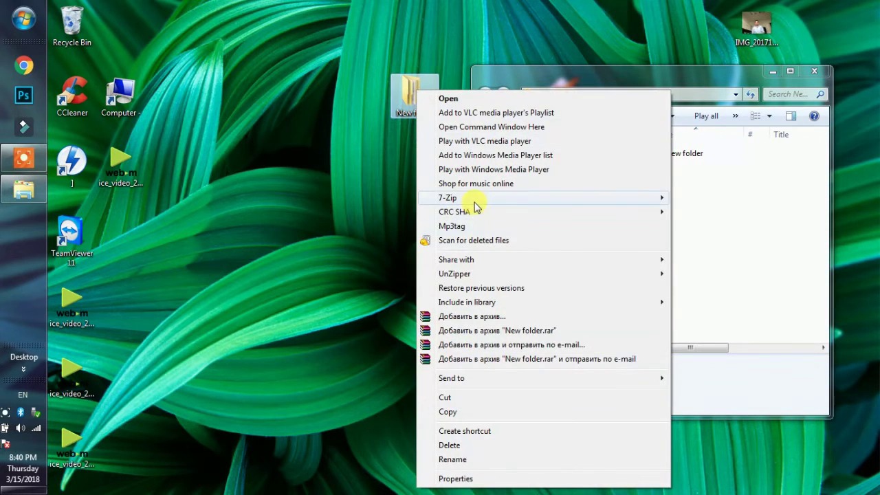
pyautogui.moveTo(473, 200)
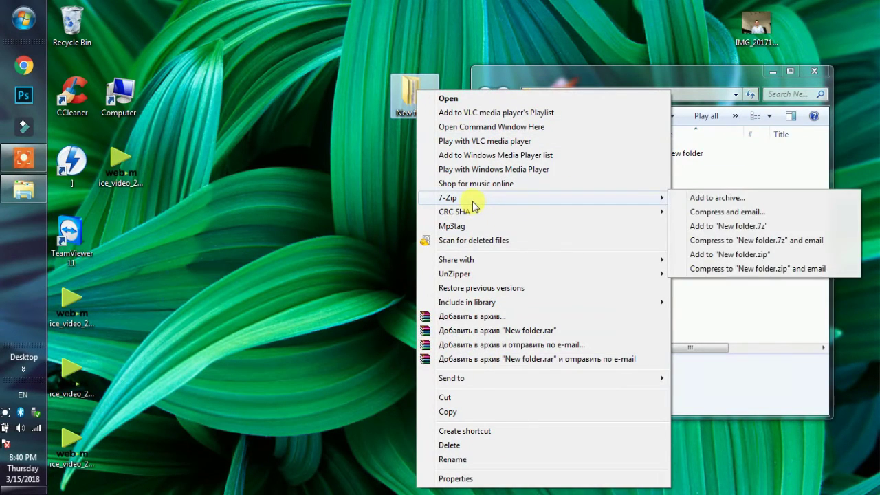
pyautogui.click(717, 198)
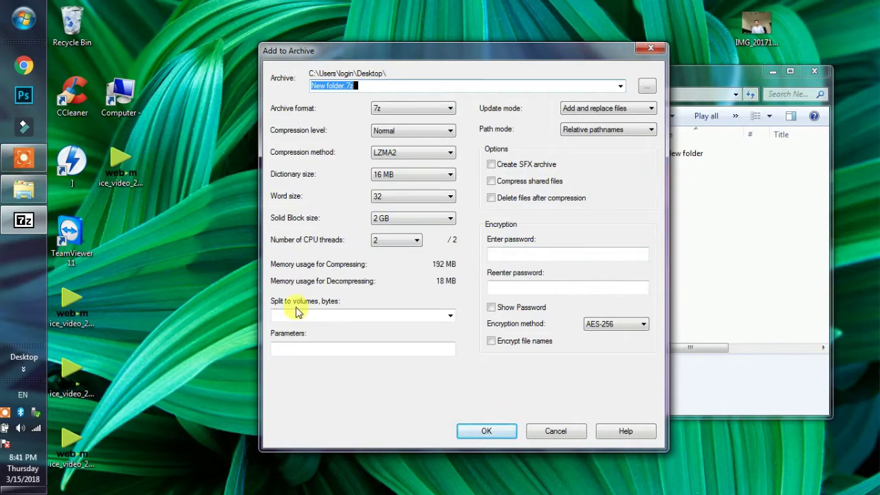
pyautogui.click(528, 253)
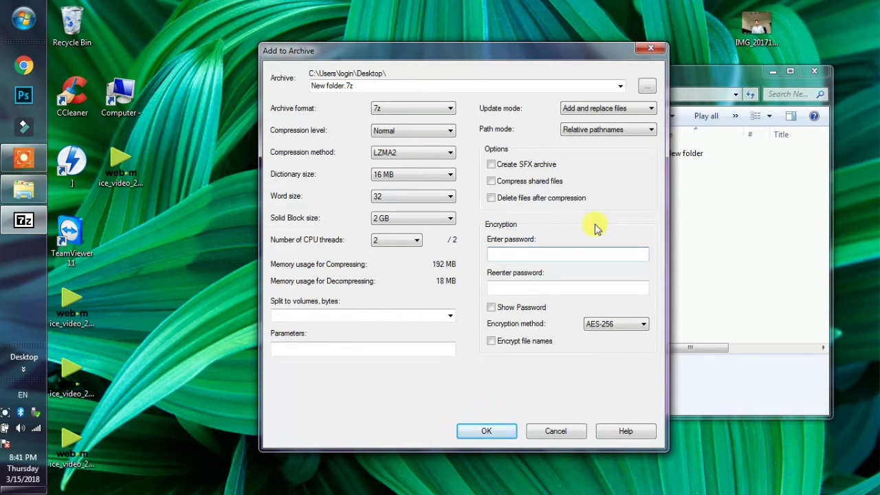
pyautogui.click(511, 249)
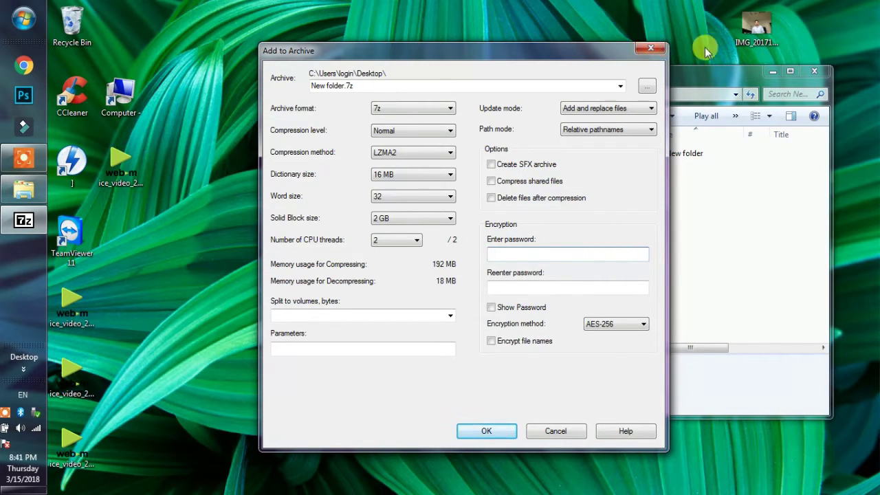
pyautogui.click(650, 49)
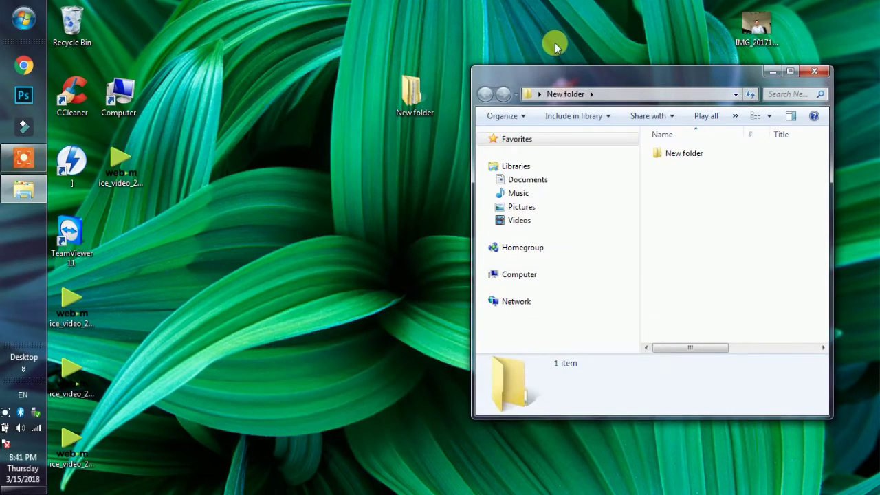
# Refresh the desktop twice, then move the New folder window to the centre and close it.
pyautogui.rightClick(416, 30)
pyautogui.click(440, 64)
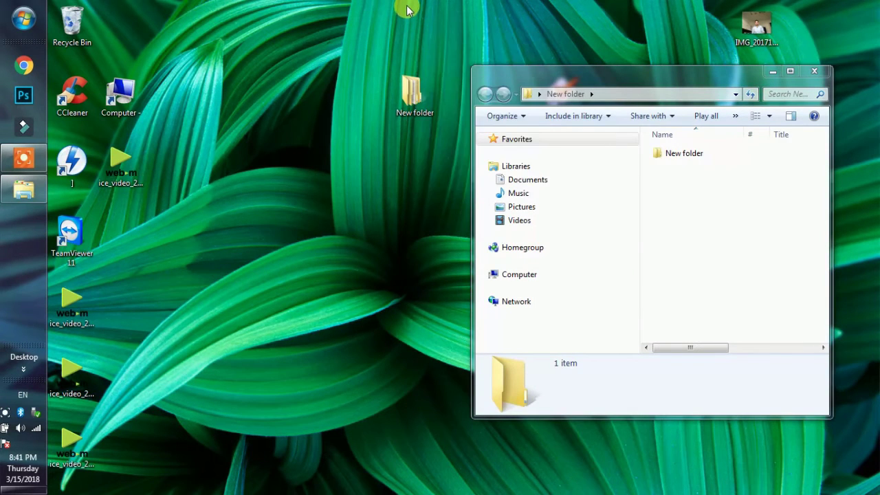
pyautogui.rightClick(406, 10)
pyautogui.click(446, 45)
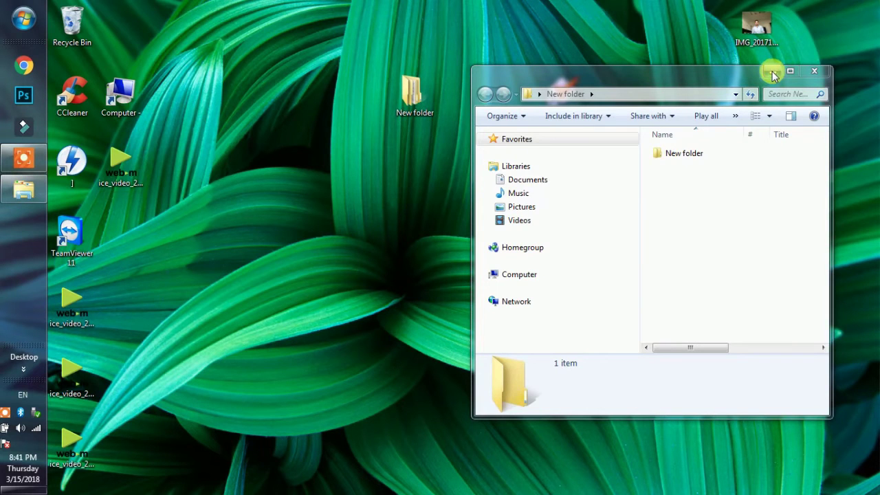
pyautogui.moveTo(678, 76); pyautogui.dragTo(527, 136)
pyautogui.click(652, 138)
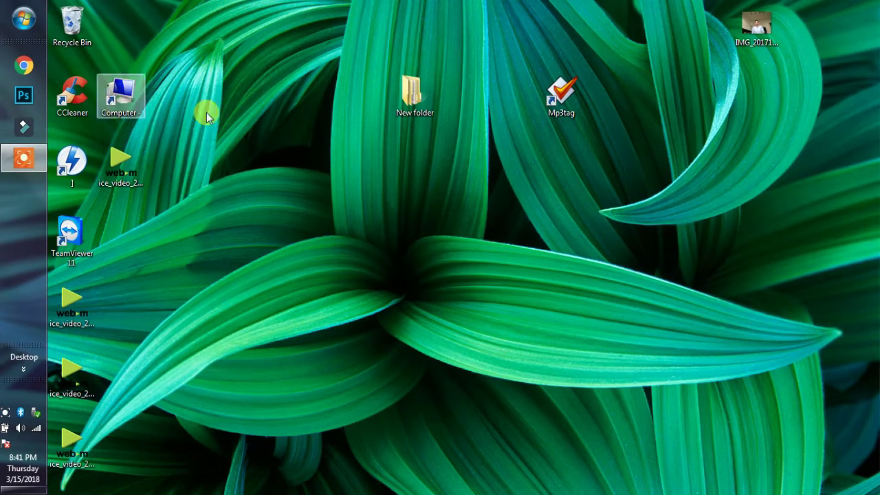
pyautogui.rightClick(406, 86)
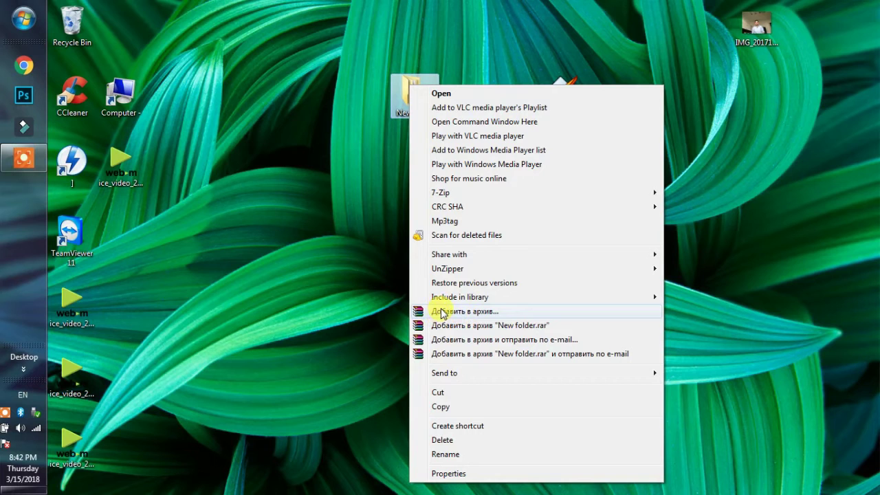
pyautogui.click(441, 313)
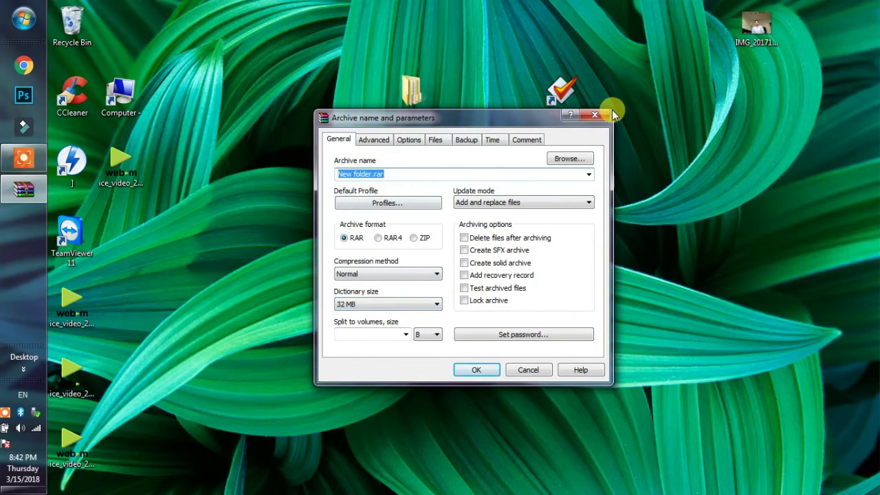
pyautogui.click(595, 115)
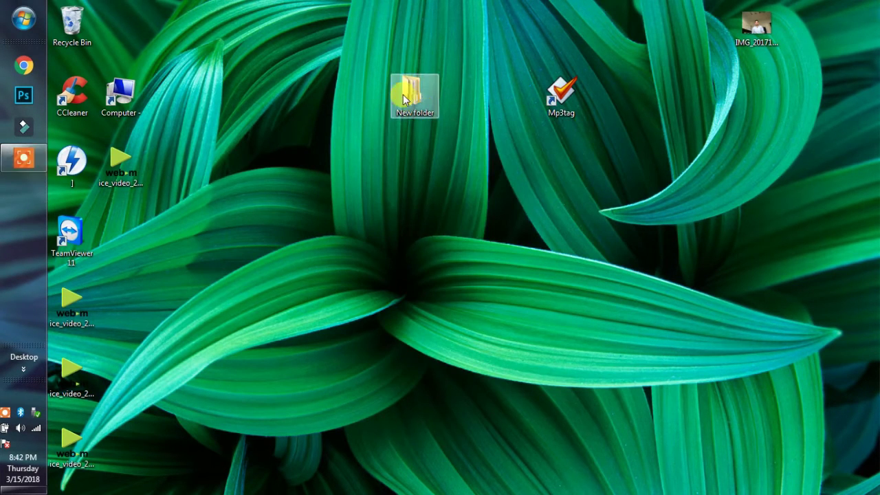
# Open WinRAR's add-to-archive dialog for New folder, try ZIP, then switch back to RAR (New folder.rar).
pyautogui.rightClick(404, 100)
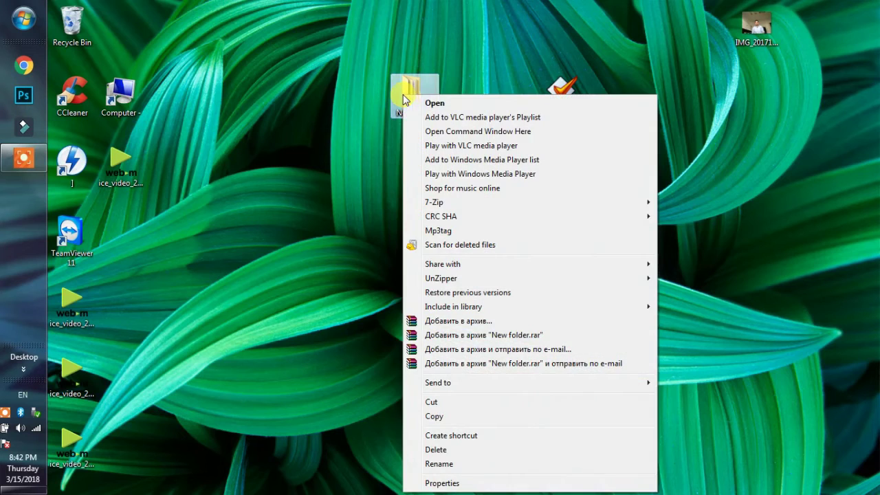
pyautogui.click(443, 322)
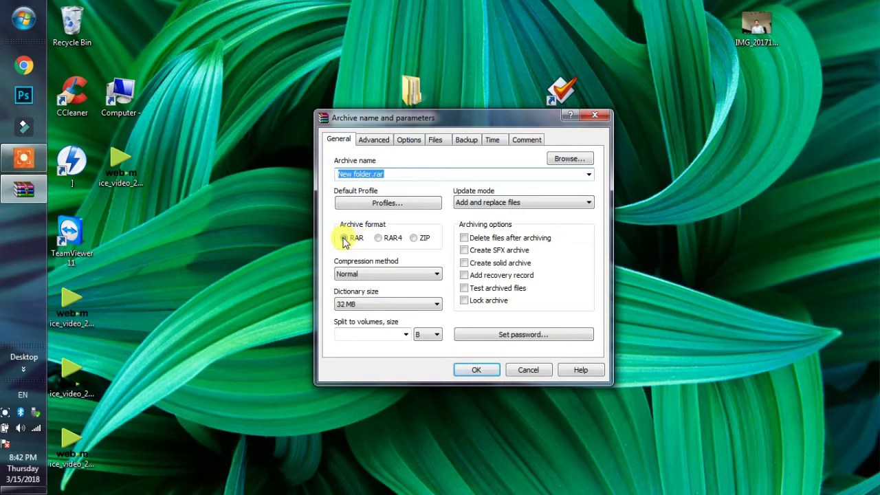
pyautogui.click(415, 239)
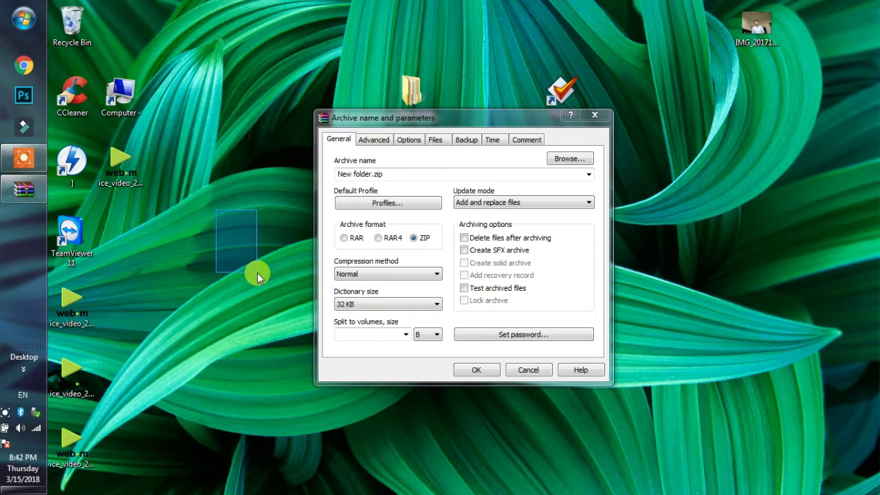
pyautogui.moveTo(257, 273); pyautogui.dragTo(260, 269)
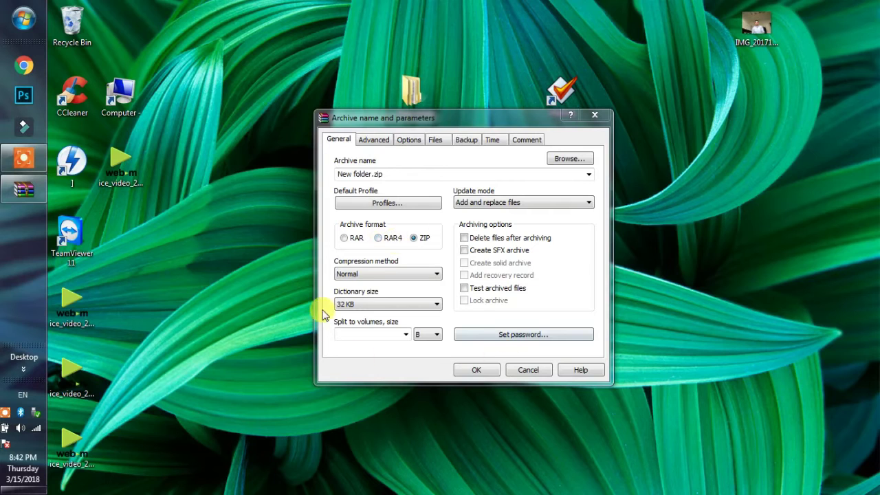
pyautogui.moveTo(208, 225); pyautogui.dragTo(212, 306)
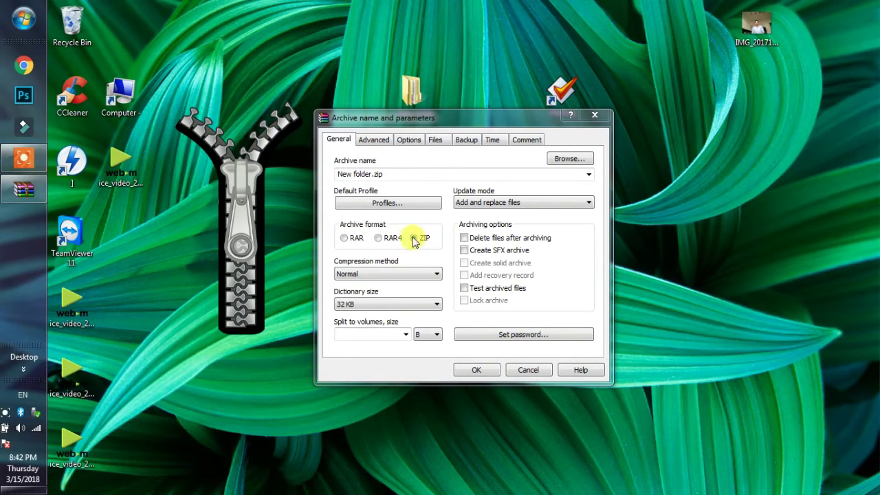
pyautogui.click(344, 239)
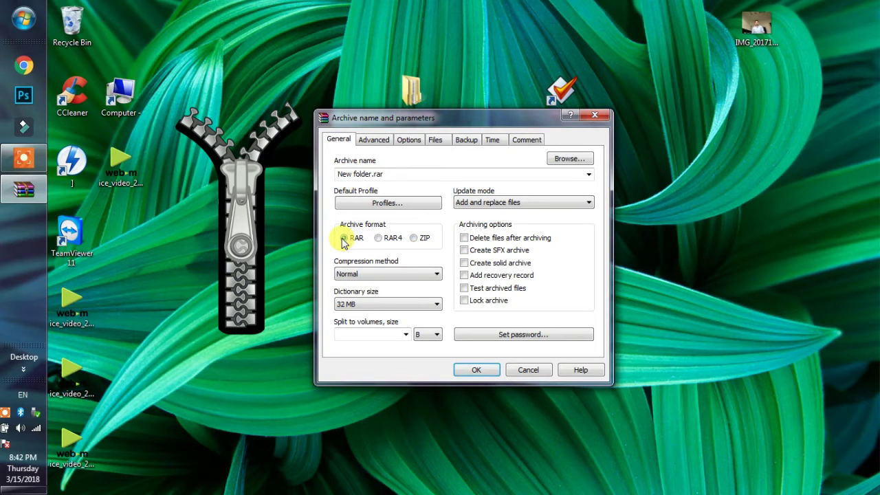
# Confirm the Set password dialog, then close the archive dialog without creating New folder.rar.
pyautogui.click(506, 335)
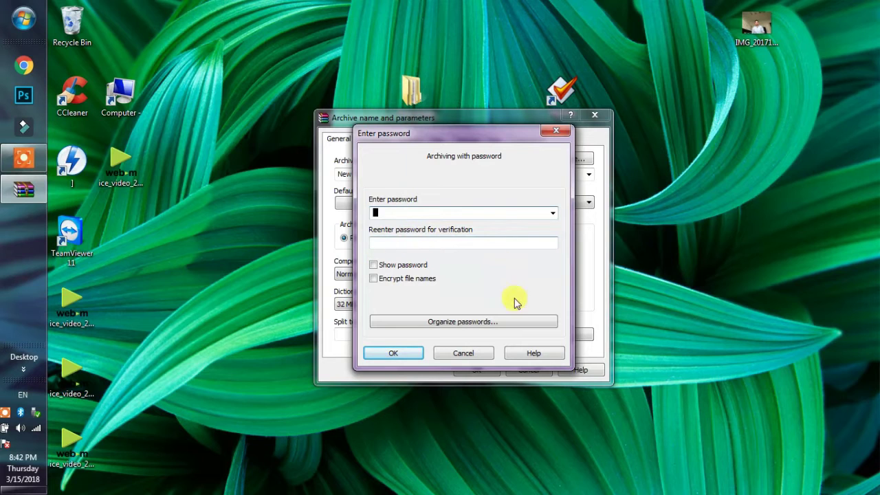
pyautogui.click(390, 354)
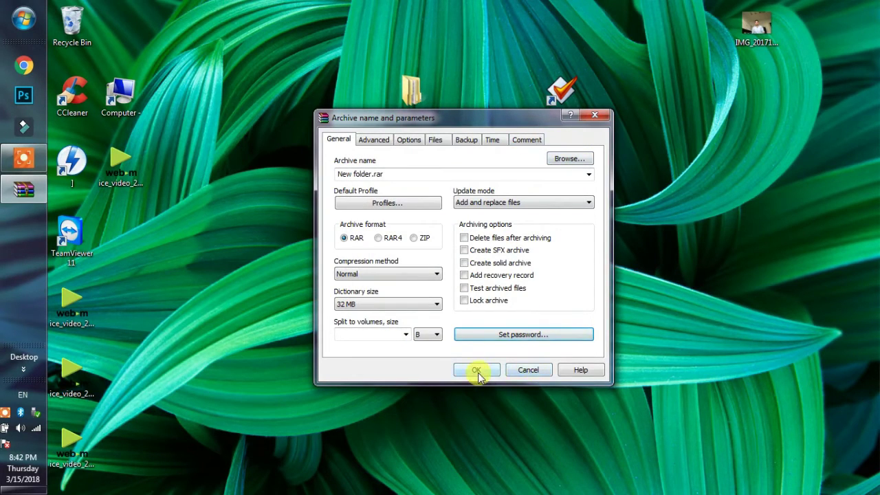
pyautogui.click(594, 119)
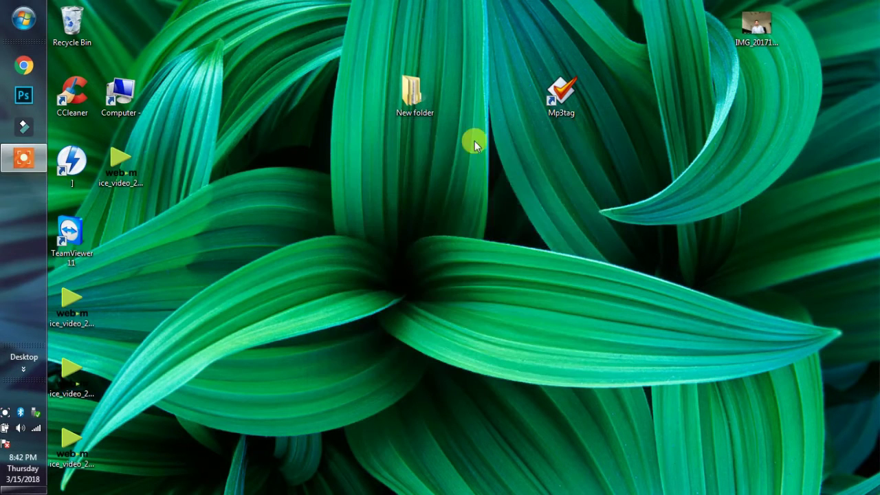
pyautogui.rightClick(429, 158)
# Refresh the desktop, then open and dismiss the Bitdefender zip's menu on drive O:, cancelling the rename.
pyautogui.click(464, 197)
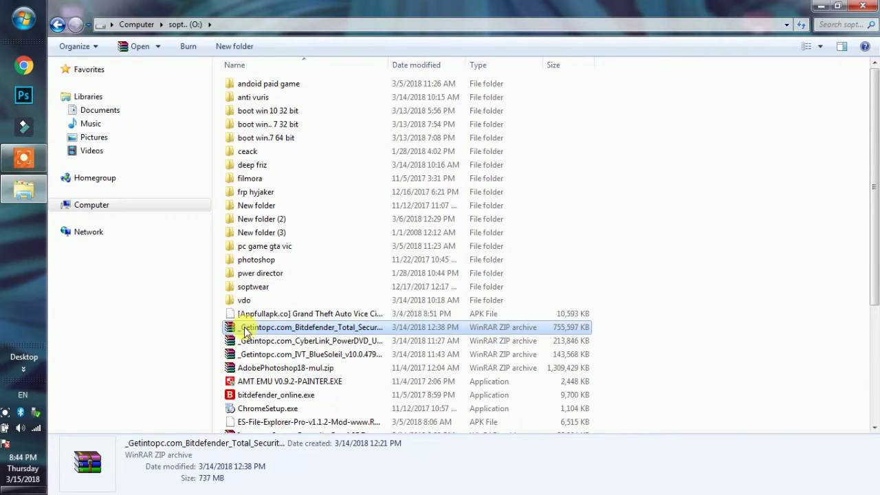
pyautogui.rightClick(245, 329)
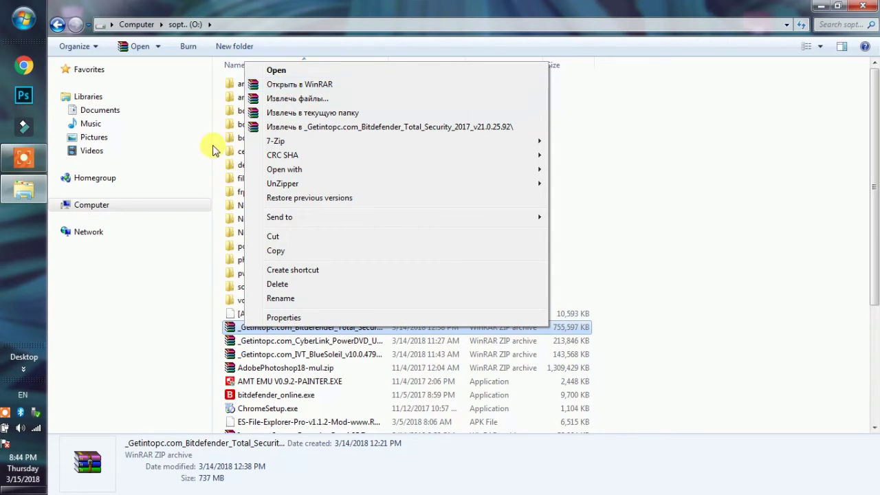
pyautogui.press('m')
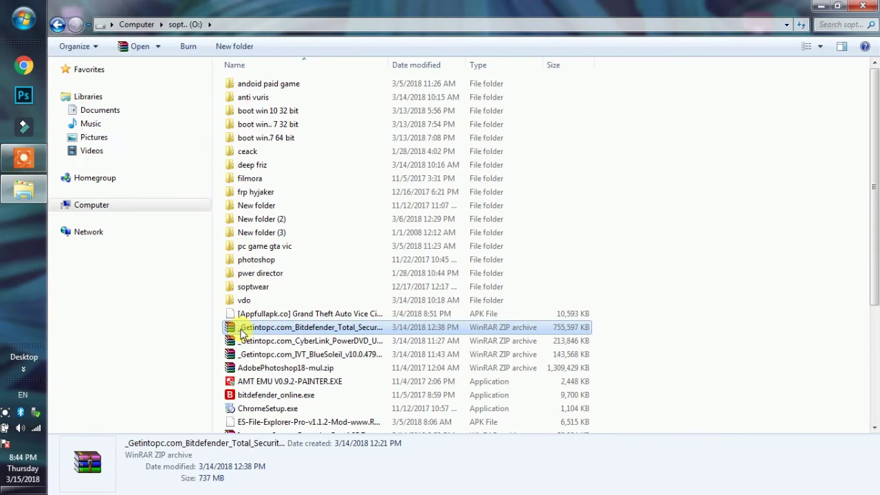
pyautogui.rightClick(251, 329)
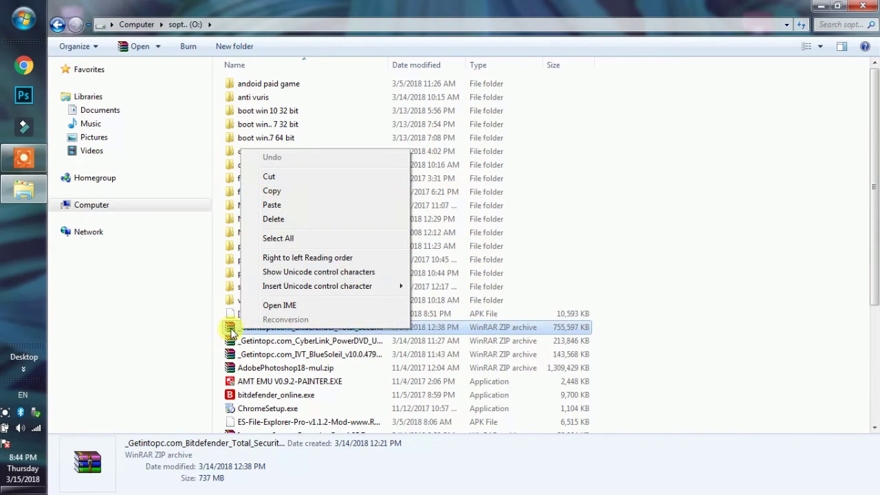
pyautogui.press('Escape')
pyautogui.press('Escape')
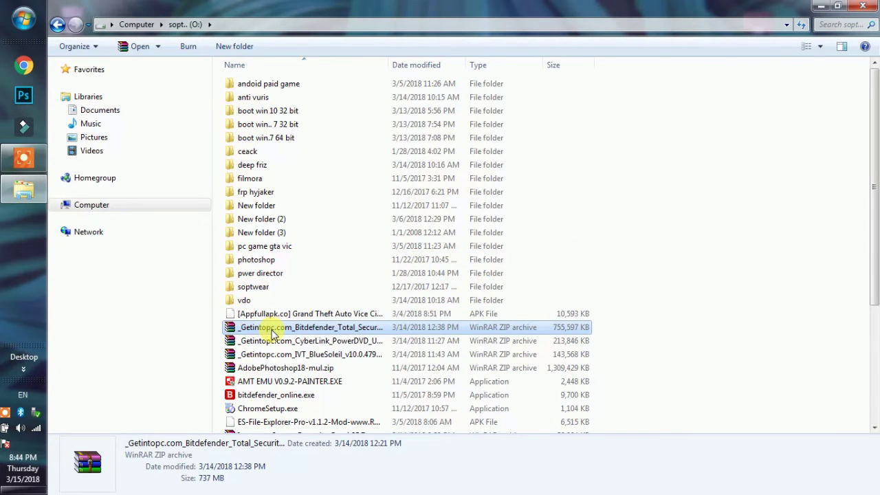
pyautogui.rightClick(273, 329)
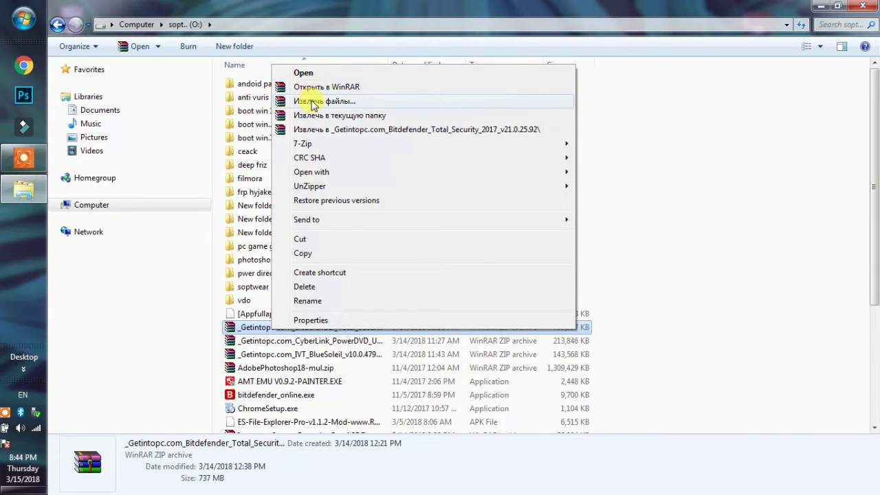
pyautogui.click(313, 102)
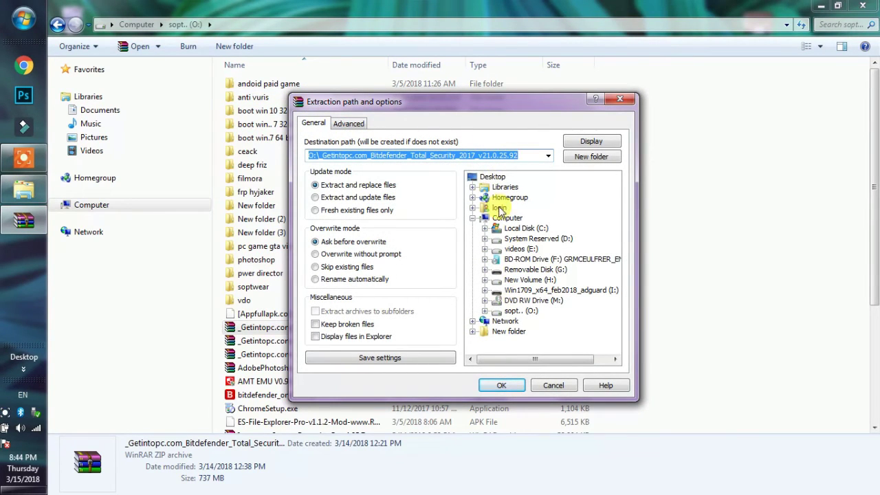
pyautogui.click(494, 178)
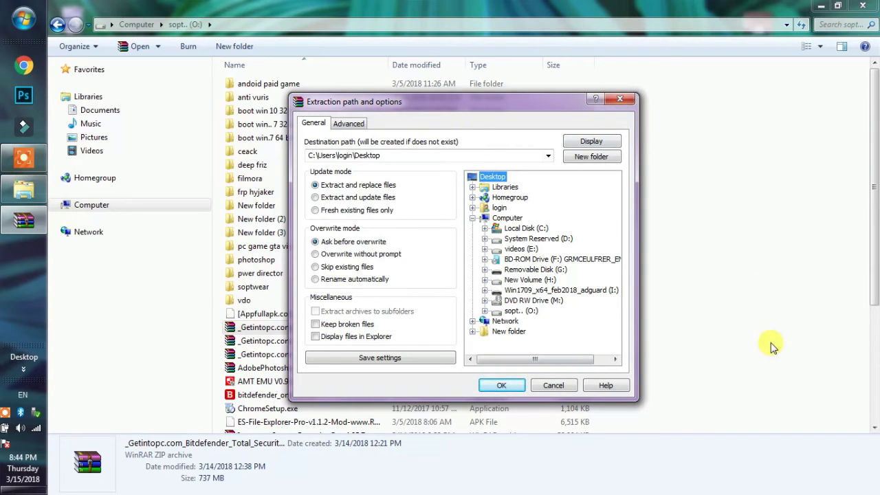
pyautogui.click(620, 99)
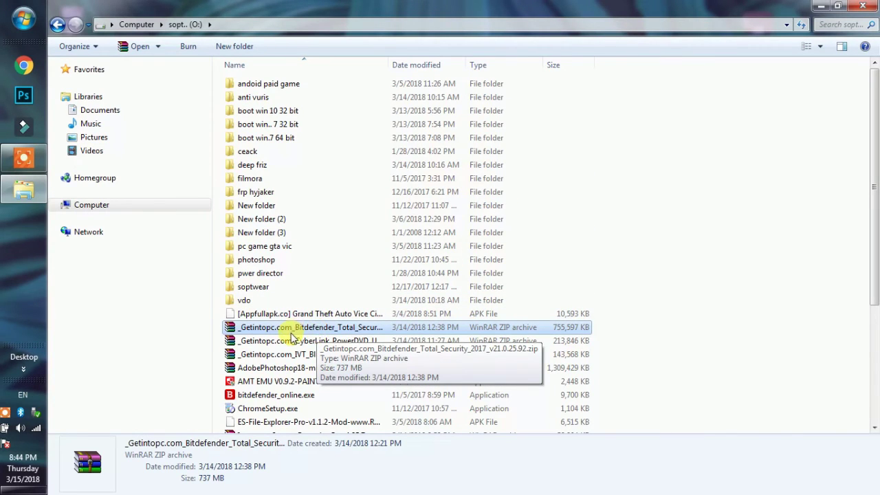
# Open the Bitdefender zip in WinRAR, dismiss the message, and close the archive window.
pyautogui.rightClick(291, 333)
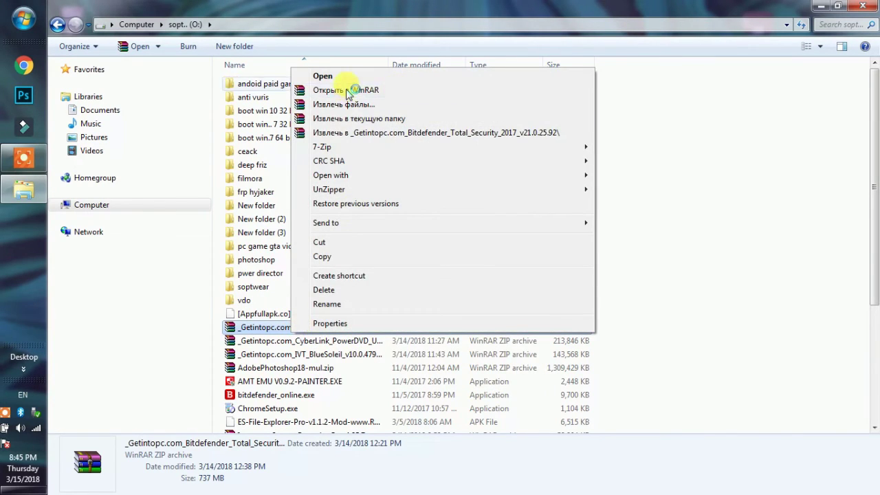
pyautogui.click(348, 90)
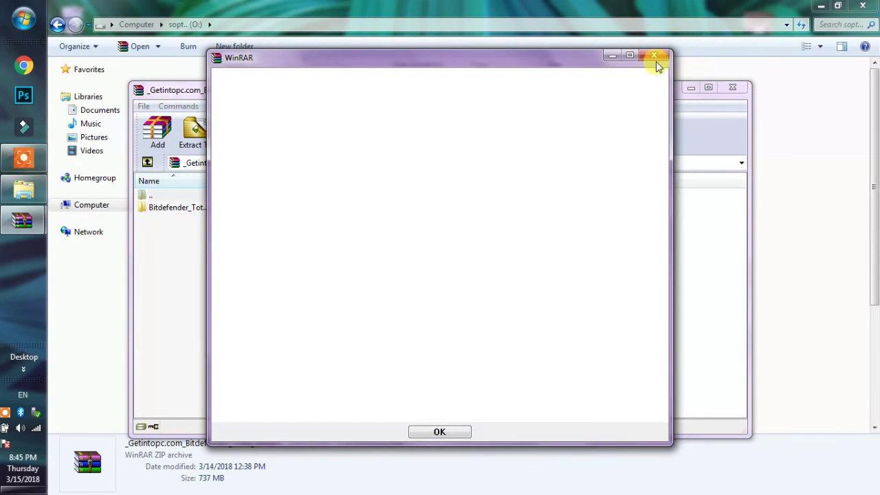
pyautogui.click(654, 55)
pyautogui.click(732, 88)
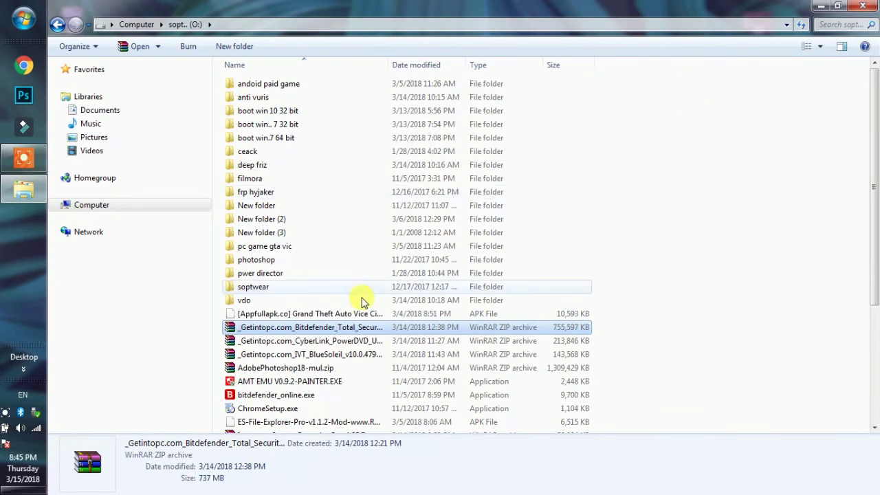
# Open the Bitdefender zip's 'Извлечь файлы...' dialog, pick Desktop as destination, then close it unextracted.
pyautogui.rightClick(333, 329)
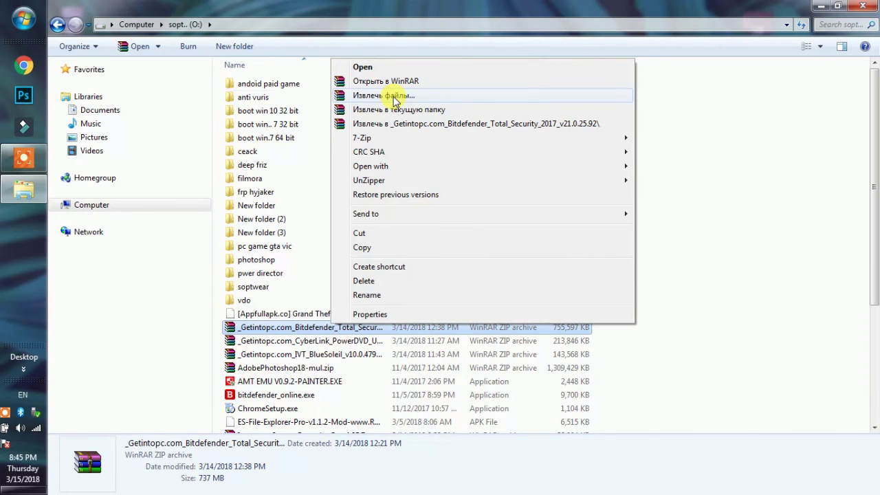
pyautogui.click(396, 97)
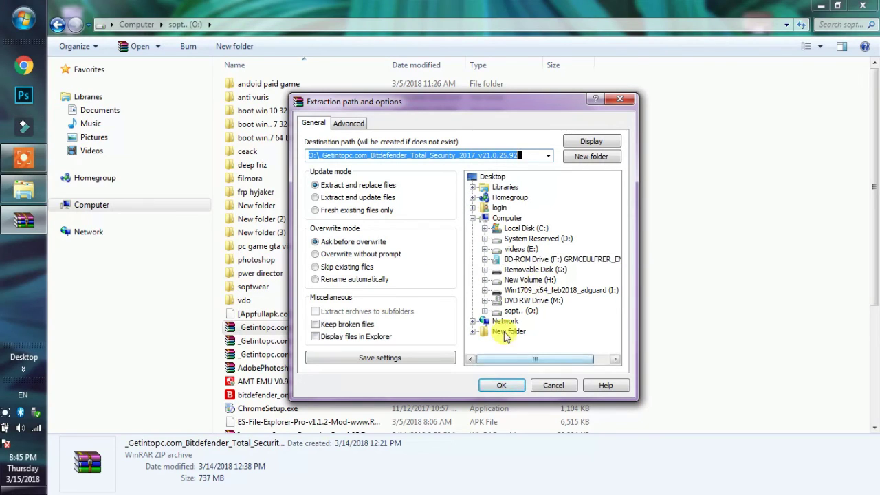
pyautogui.click(493, 177)
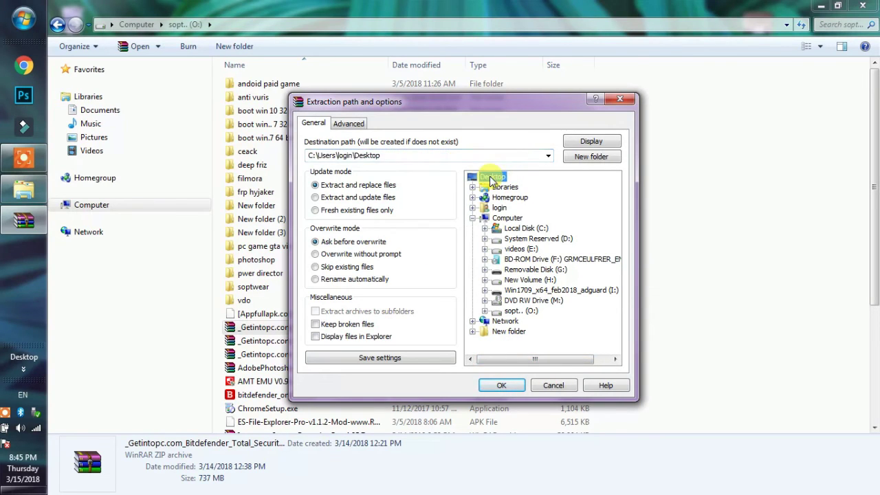
pyautogui.click(621, 101)
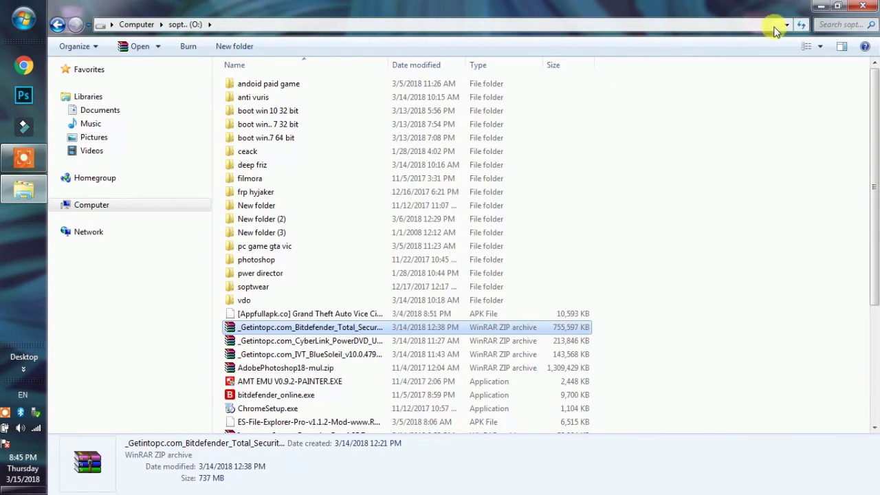
# Close the O: drive window and refresh the desktop.
pyautogui.click(865, 8)
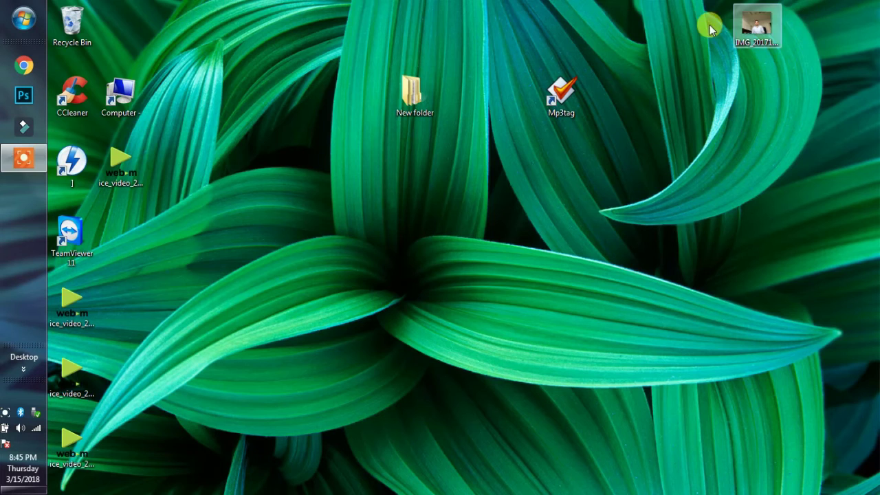
pyautogui.rightClick(621, 45)
pyautogui.click(657, 83)
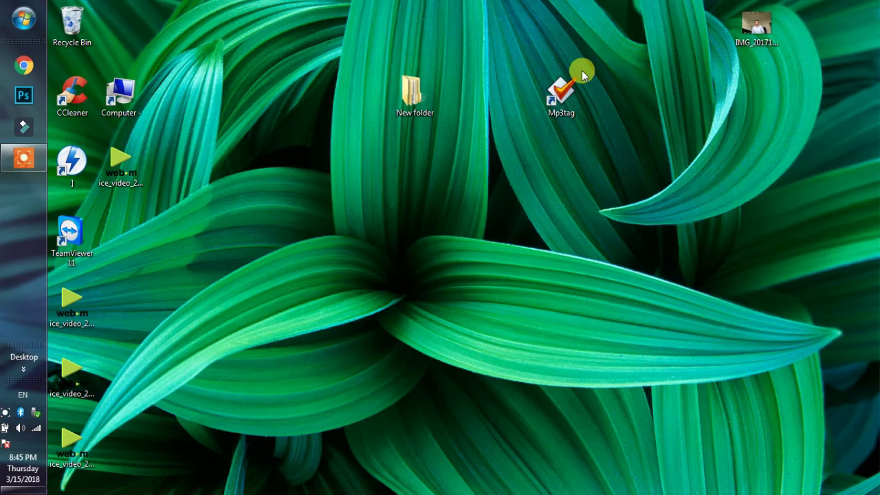